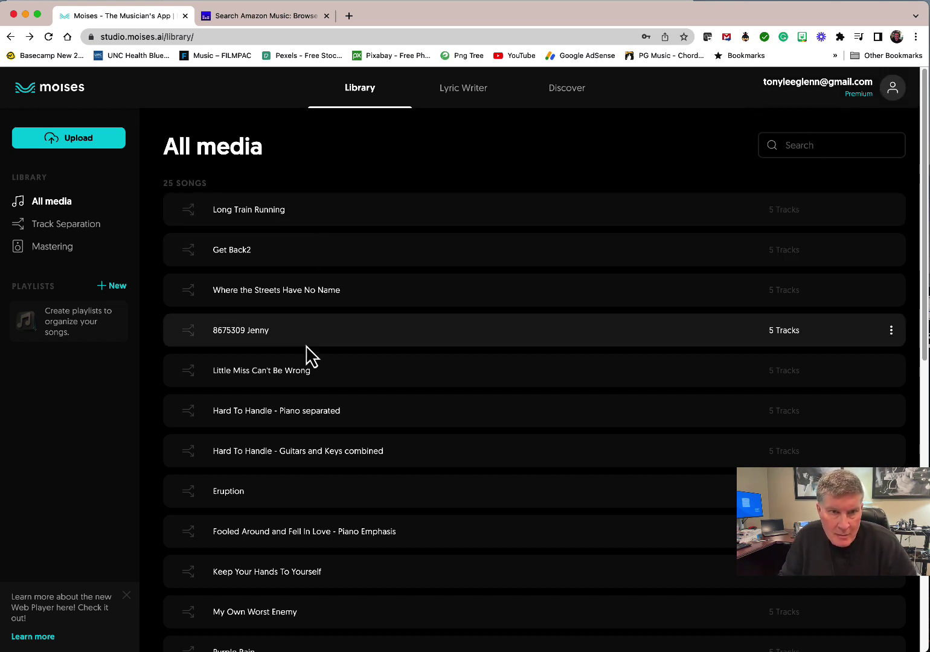
Scroll All media and open 'Fooled Around and Fell In Love - Piano Emphasis' in the 5-track player
{"action": "scroll", "coordinate": [295, 451], "scroll_direction": "down", "scroll_amount": 3}
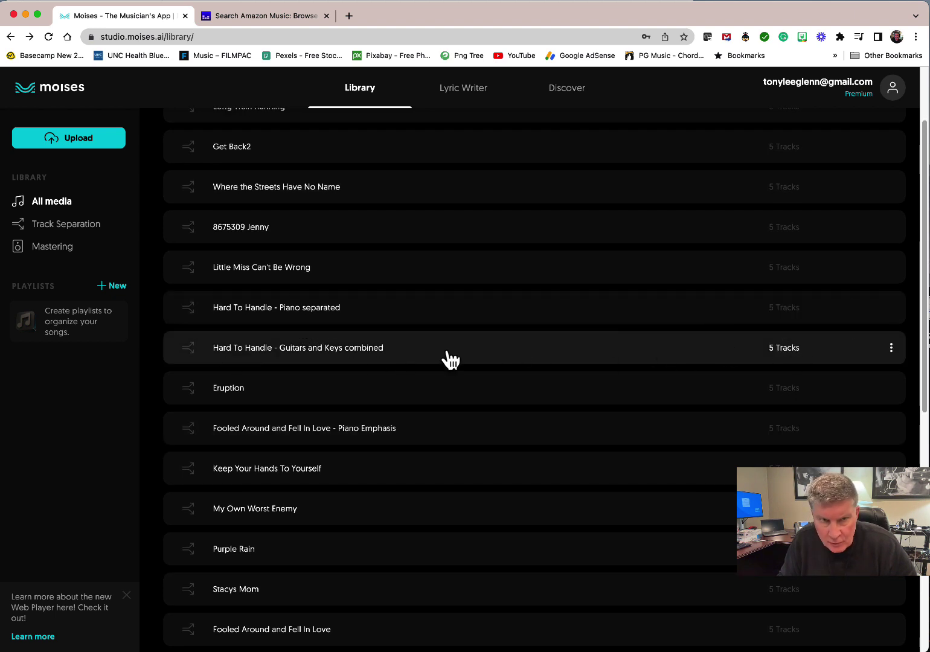
{"action": "mouse_move", "coordinate": [794, 351]}
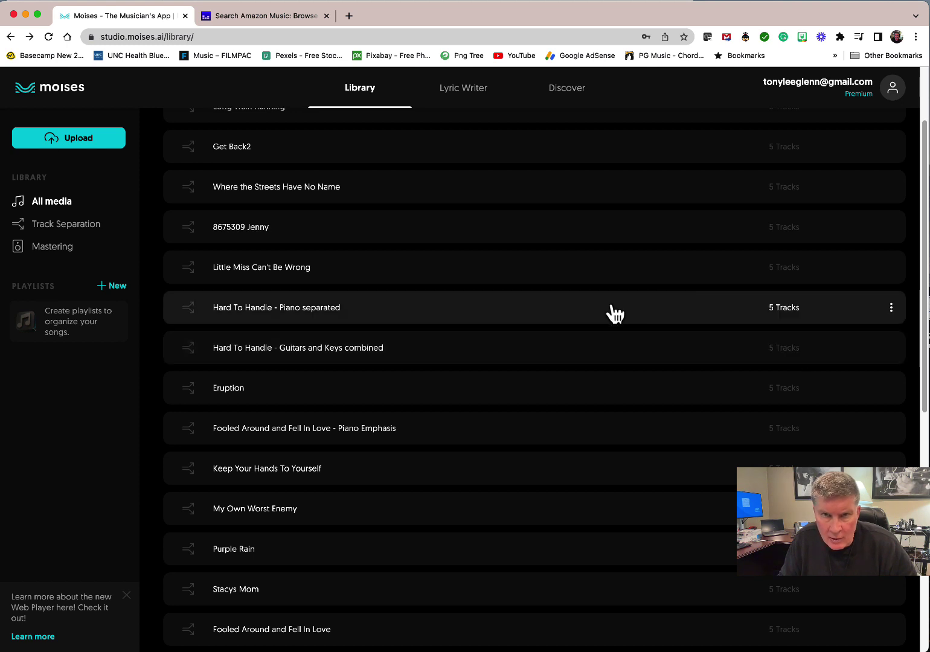
{"action": "mouse_move", "coordinate": [783, 313]}
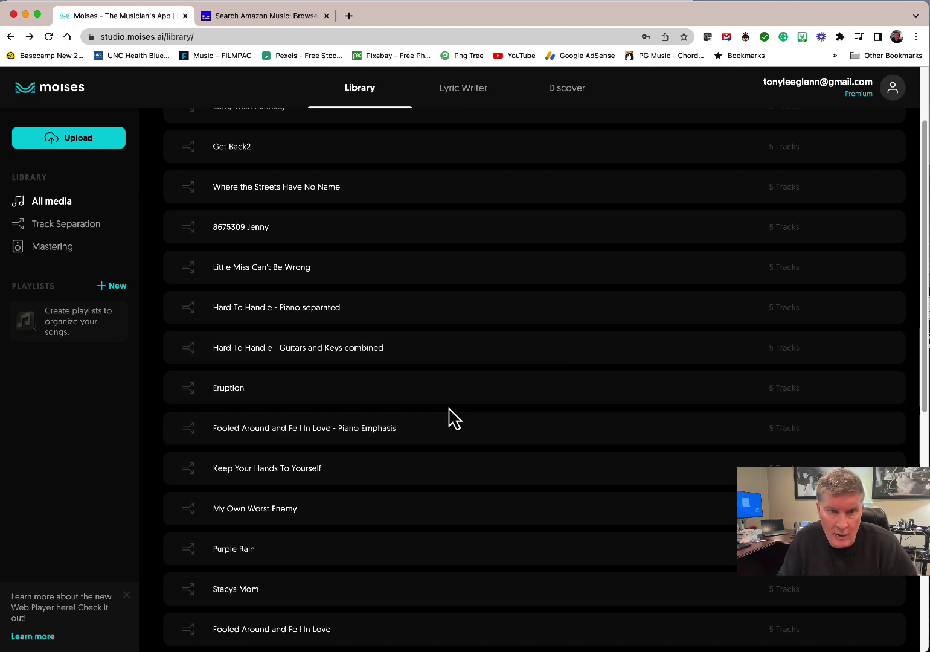
{"action": "left_click", "coordinate": [264, 440]}
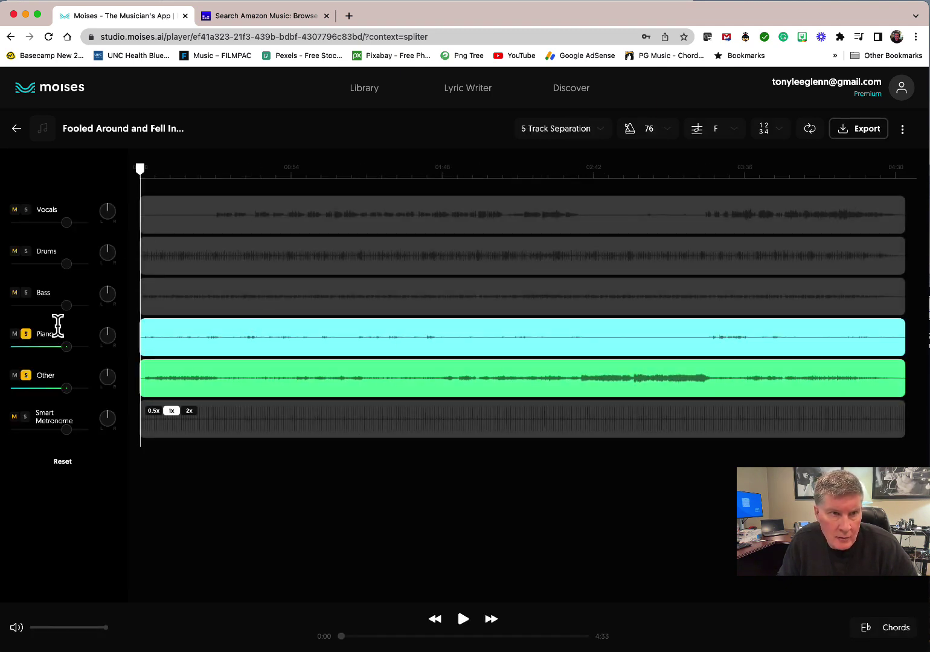
Unsolo the Piano and Other stems so all five play, and start playback
{"action": "left_click", "coordinate": [25, 336]}
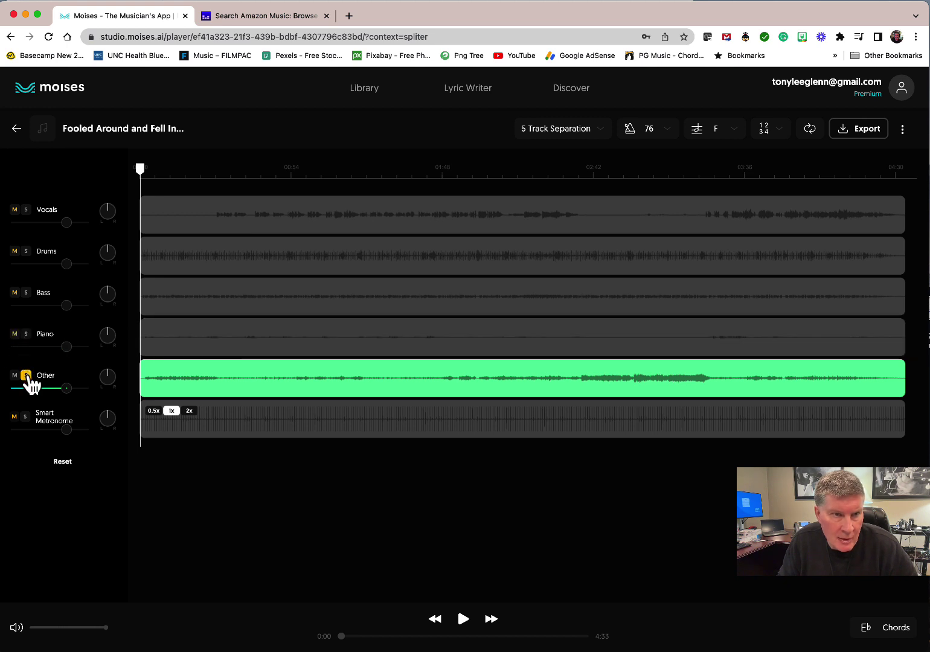
{"action": "left_click", "coordinate": [26, 376]}
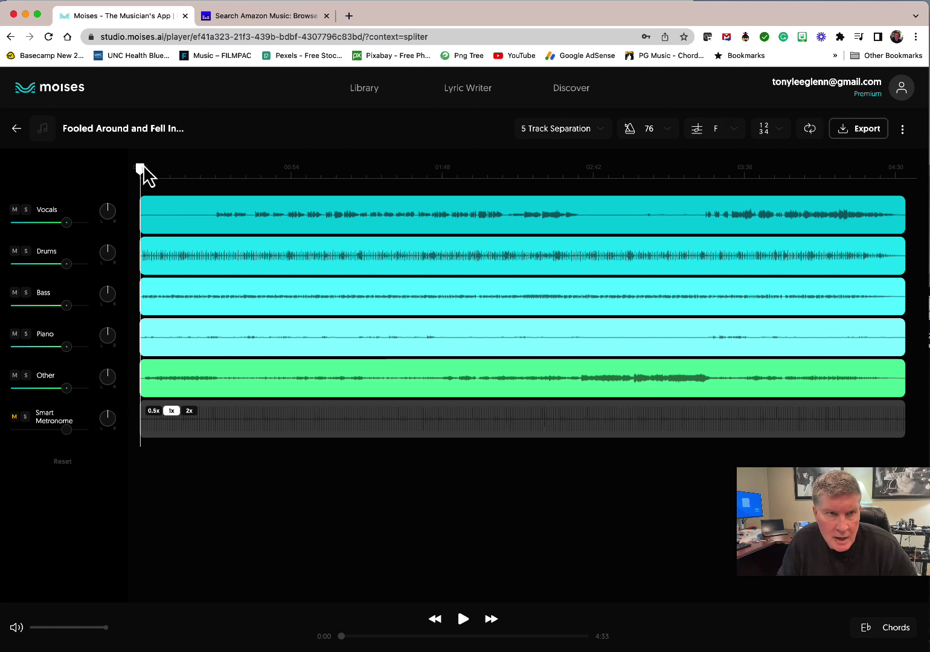
{"action": "left_click", "coordinate": [461, 622]}
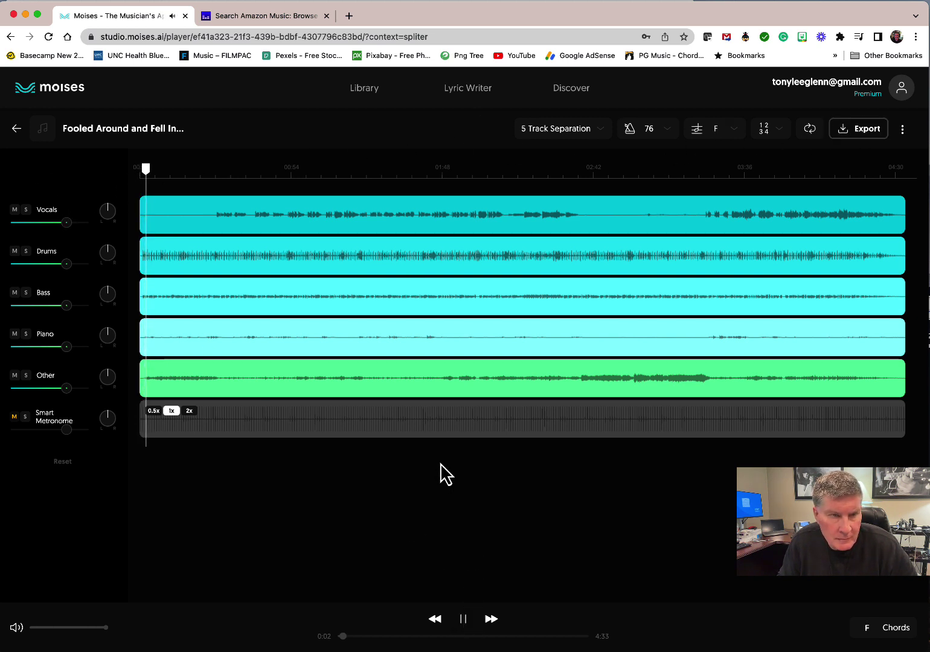
Briefly mute Drums, solo Bass, and mute Vocals, then pause at 0:33
{"action": "mouse_move", "coordinate": [69, 270]}
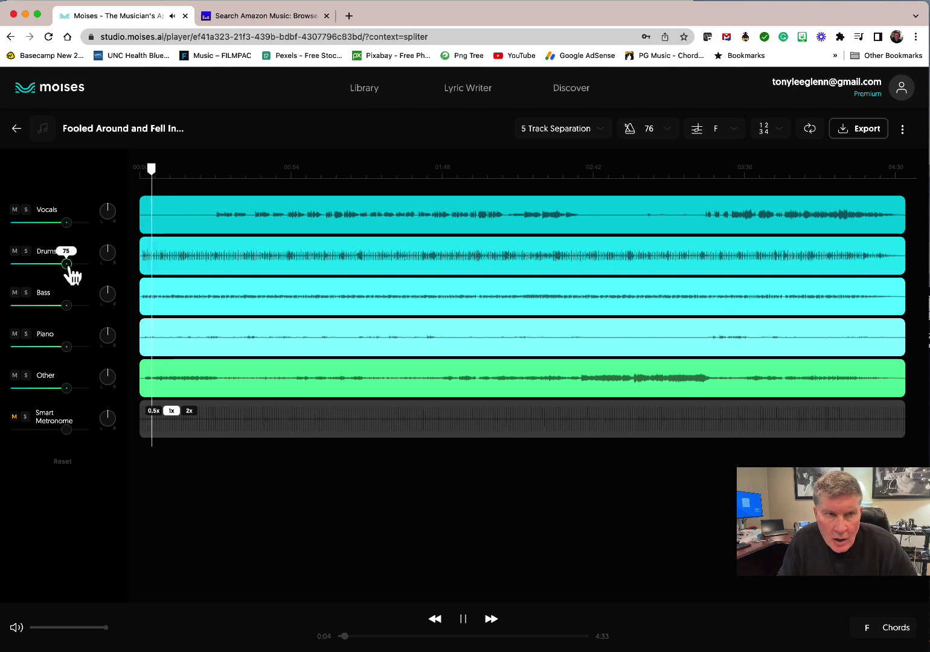
{"action": "left_click", "coordinate": [14, 253]}
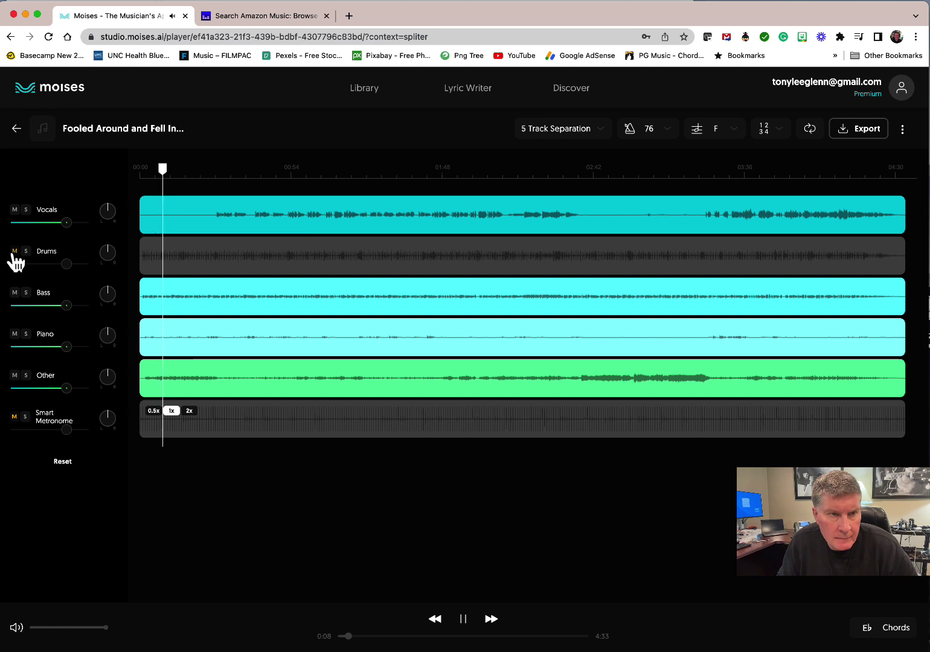
{"action": "left_click", "coordinate": [14, 253]}
{"action": "left_click", "coordinate": [26, 293]}
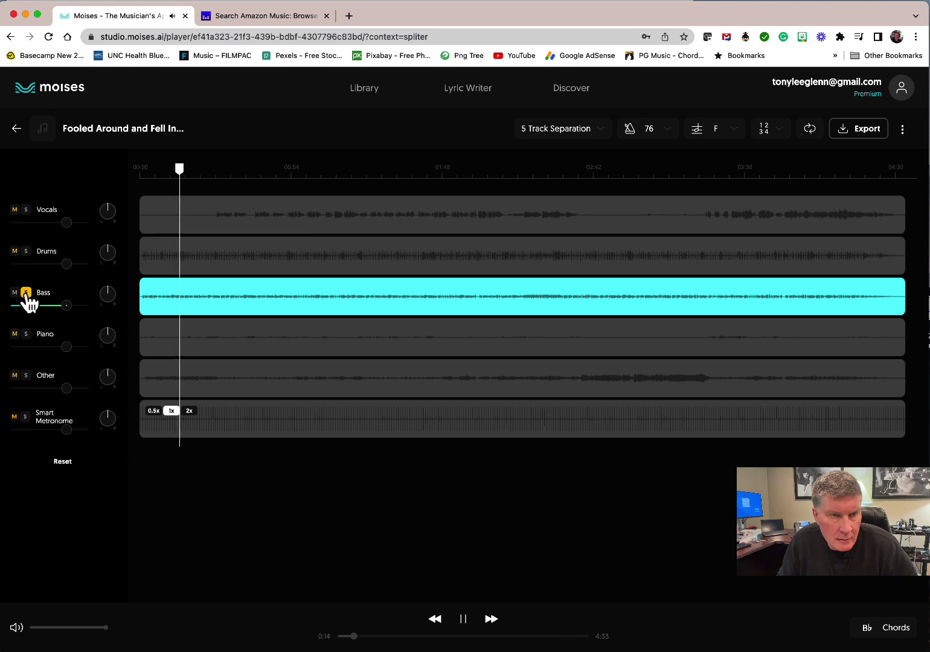
{"action": "left_click", "coordinate": [26, 293]}
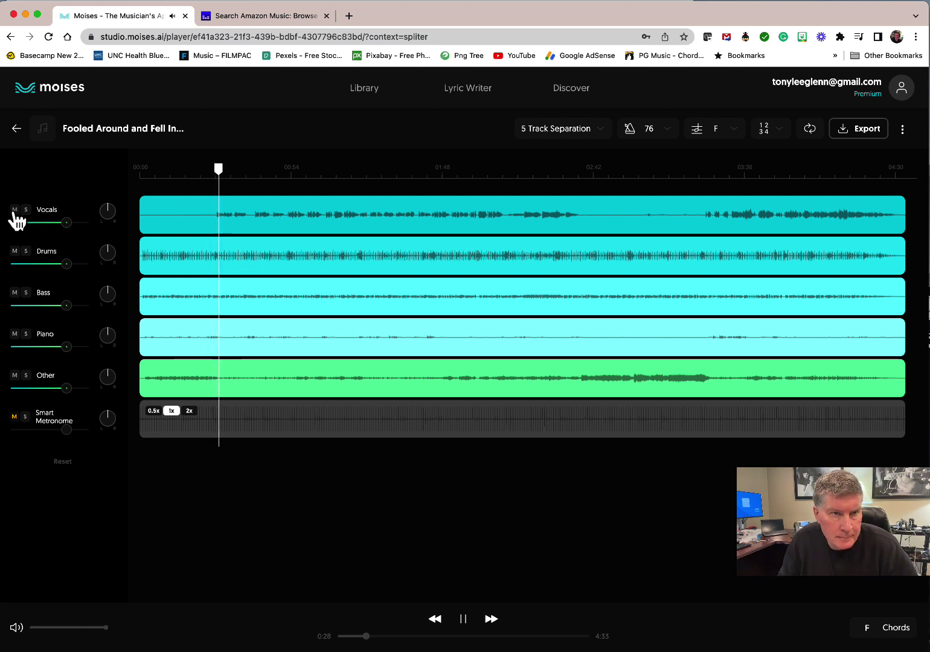
{"action": "left_click", "coordinate": [14, 210]}
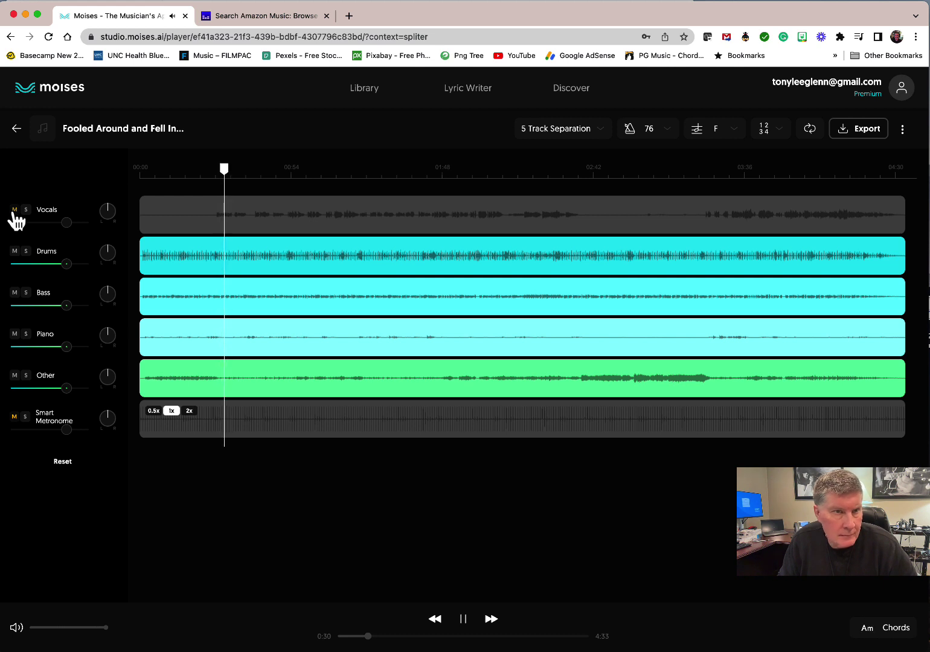
{"action": "left_click", "coordinate": [15, 211]}
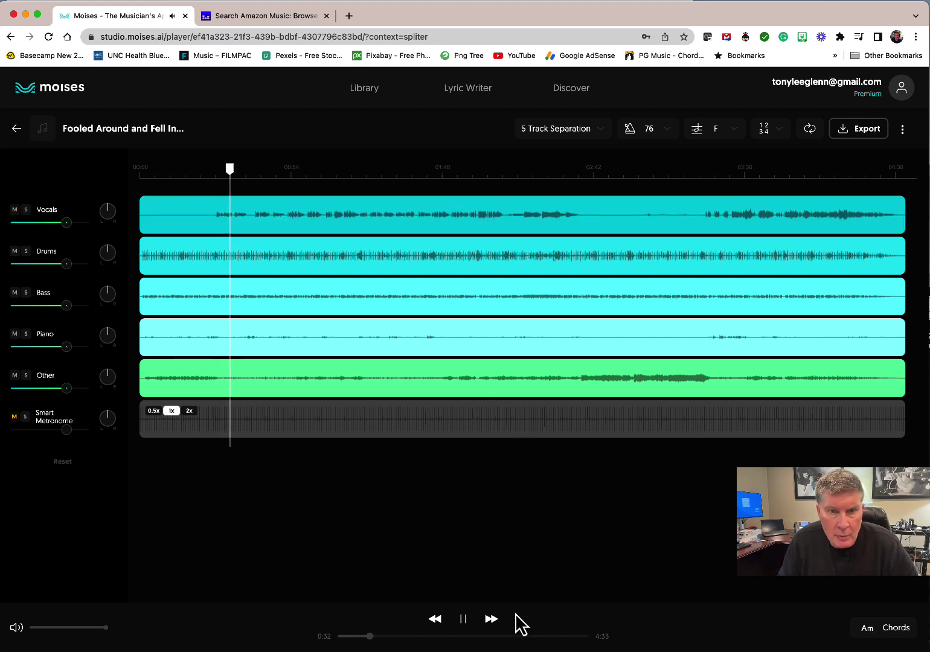
{"action": "left_click", "coordinate": [463, 620]}
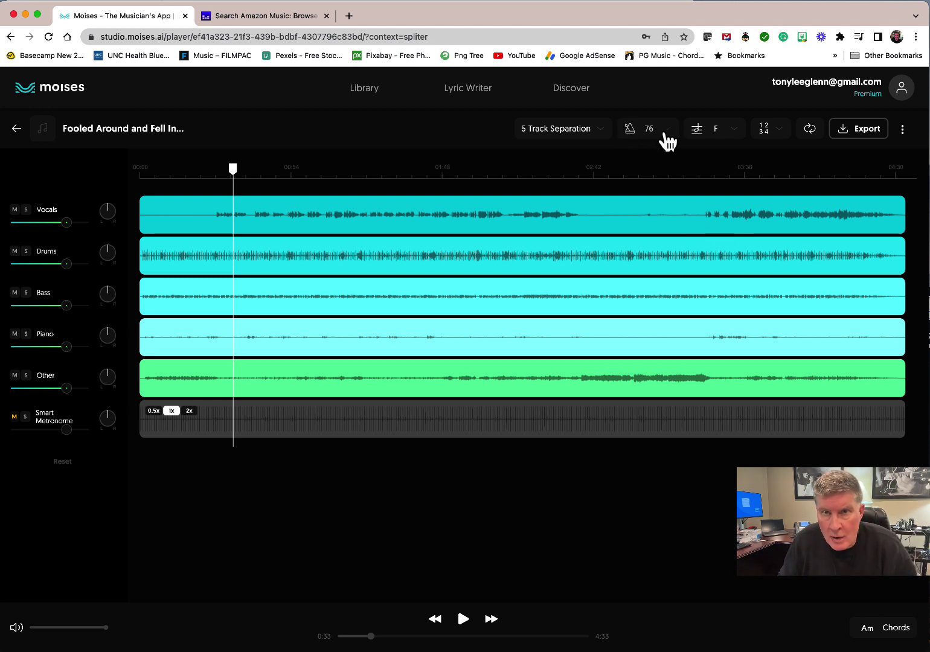
Lower the tempo from 76 to 69 BPM and listen to a short stretch
{"action": "left_click", "coordinate": [664, 134]}
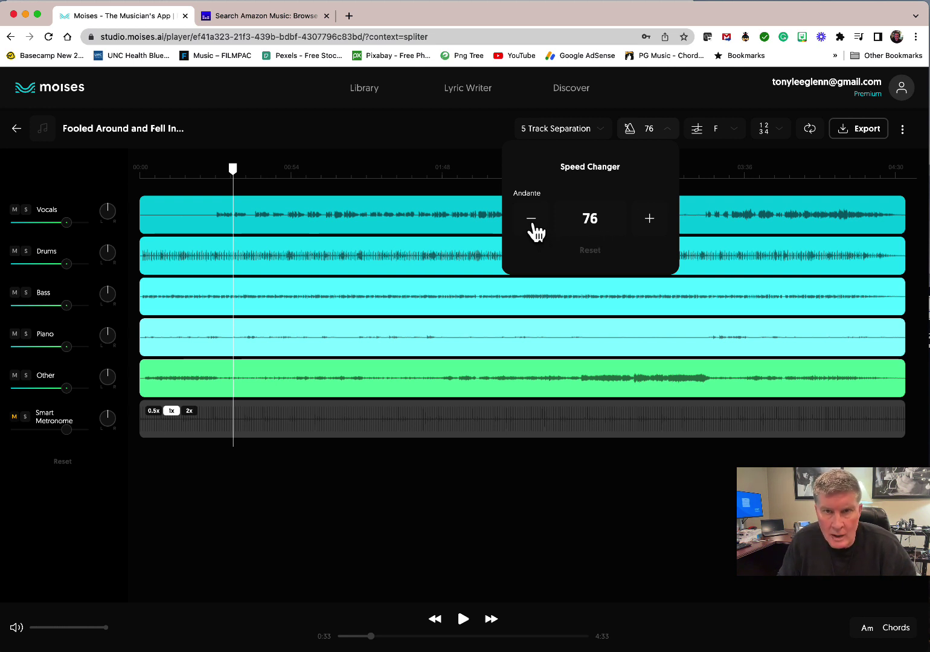
{"action": "left_click", "coordinate": [532, 219]}
{"action": "left_click", "coordinate": [532, 219]}
{"action": "left_click", "coordinate": [531, 219]}
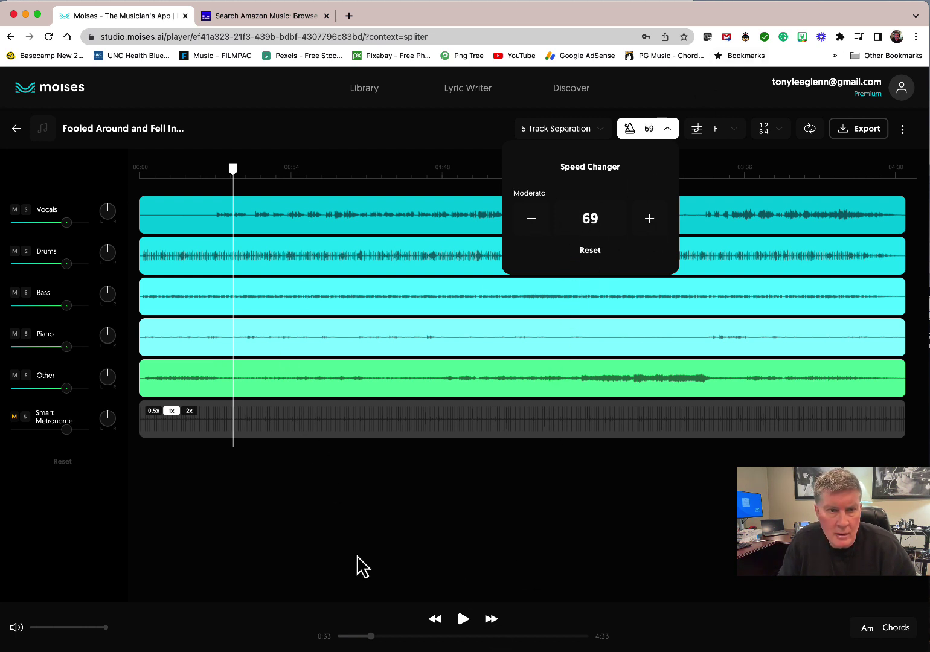
{"action": "left_click", "coordinate": [362, 568]}
{"action": "left_click", "coordinate": [463, 619]}
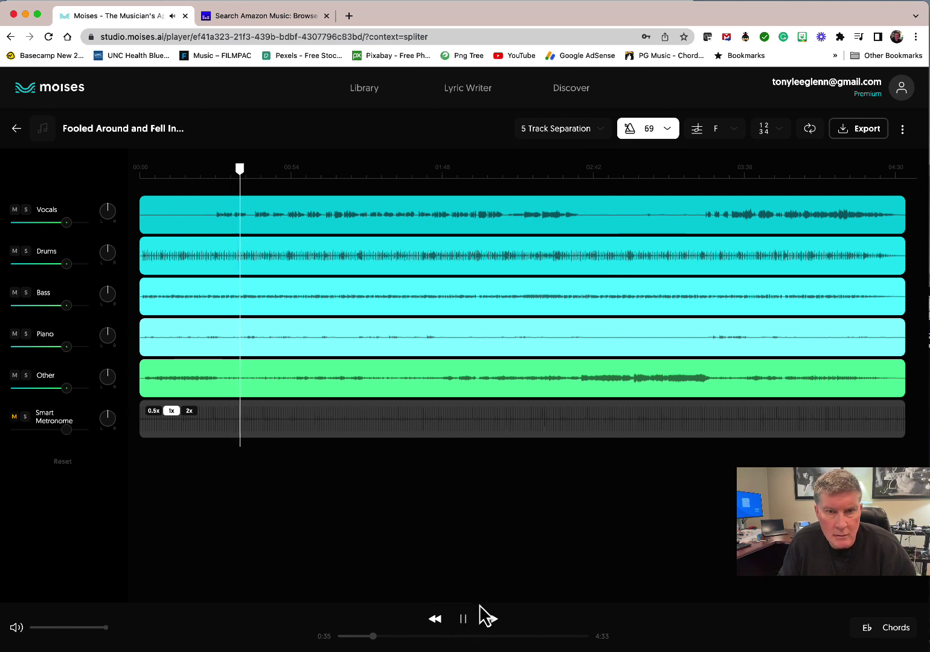
{"action": "left_click", "coordinate": [465, 621]}
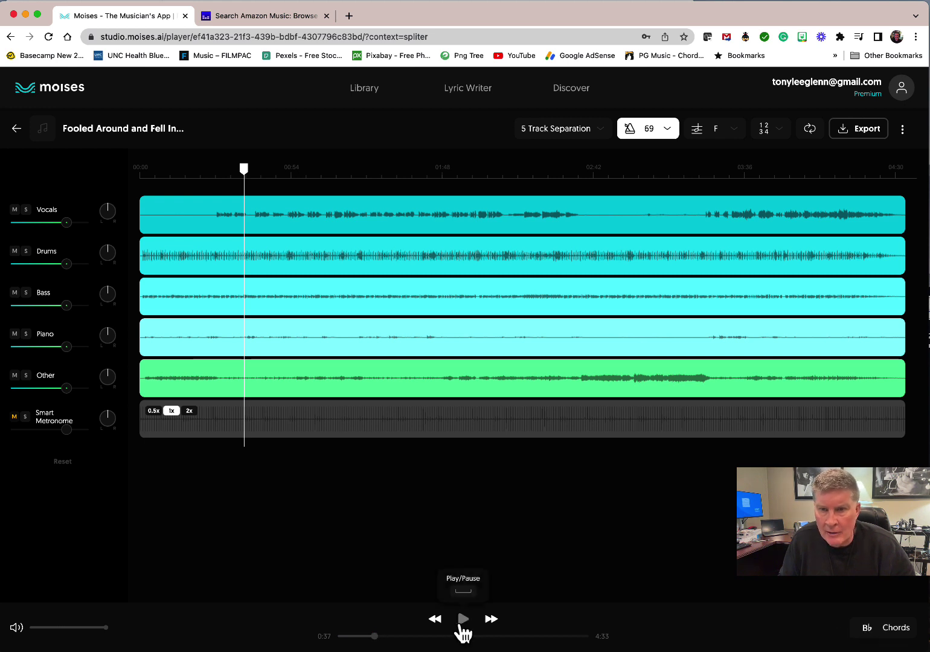
Reset the tempo to the original 76 BPM and resume playback
{"action": "left_click", "coordinate": [667, 134]}
{"action": "left_click", "coordinate": [592, 253]}
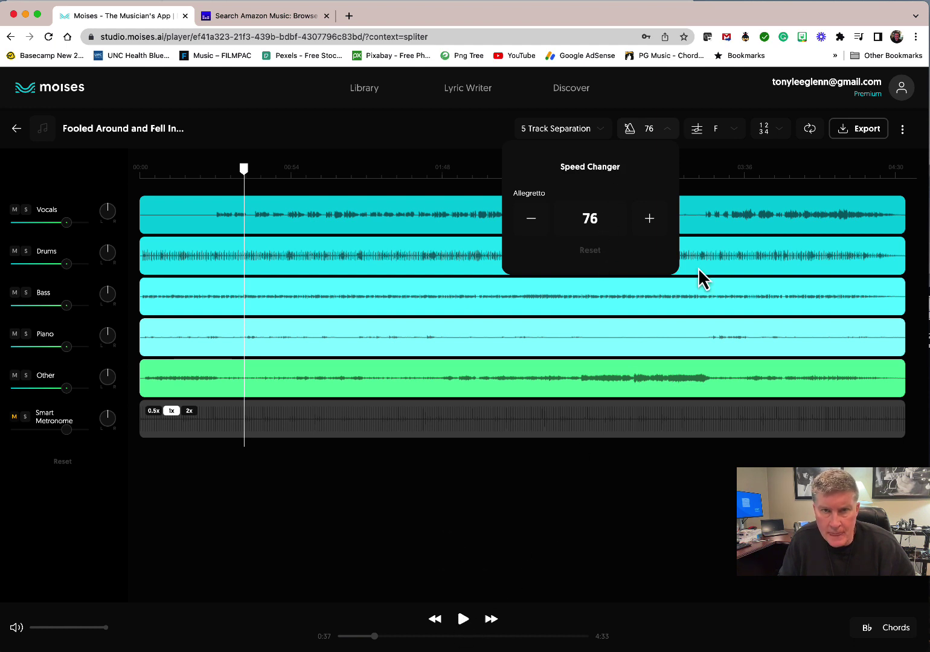
{"action": "left_click", "coordinate": [463, 631]}
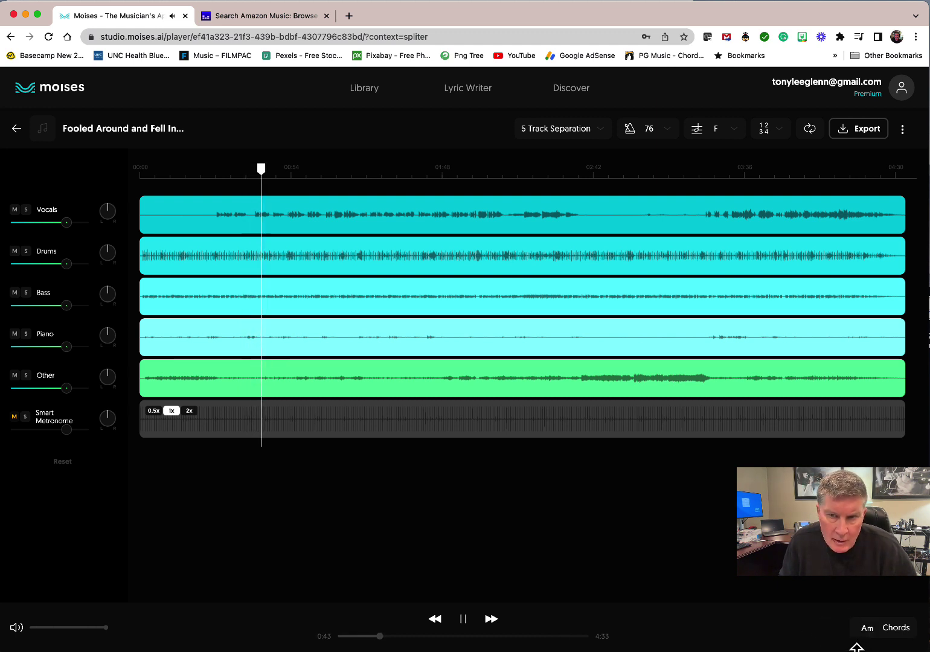
{"action": "left_click", "coordinate": [462, 622]}
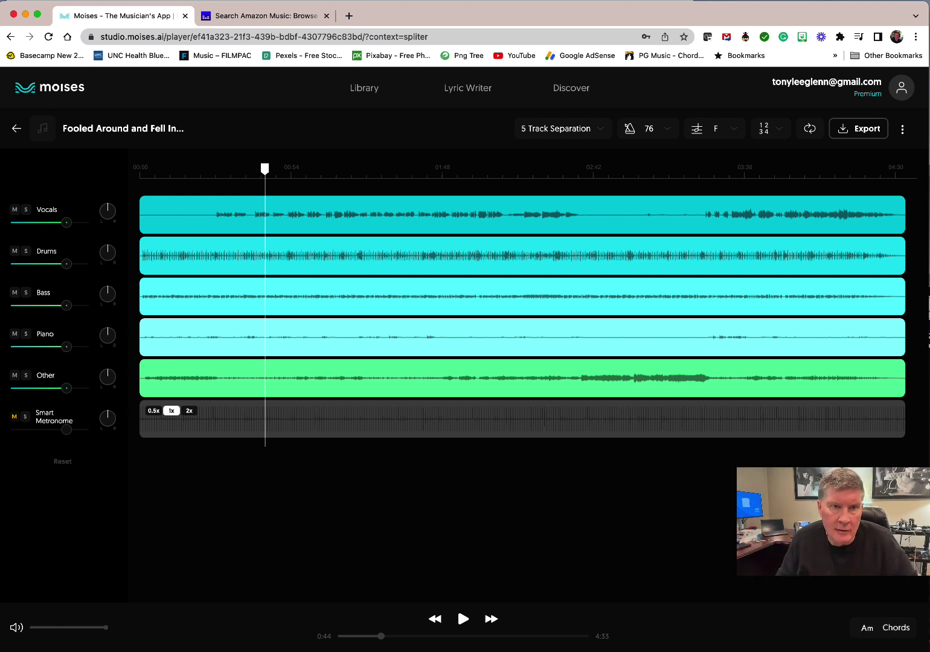
{"action": "left_click", "coordinate": [869, 135]}
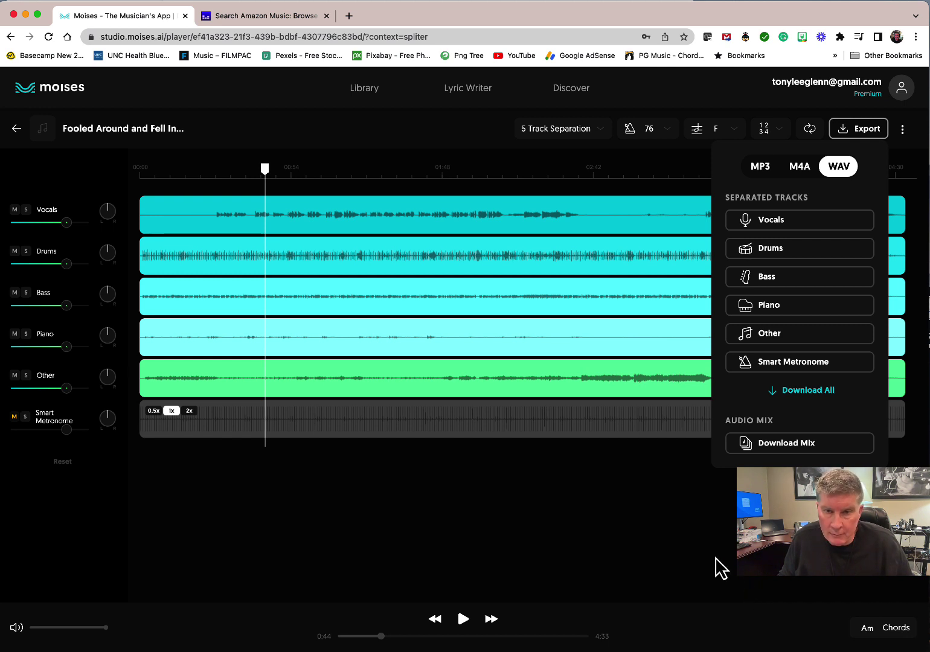
Mute Drums, enable the Smart Metronome, and play the song until 0:53
{"action": "left_click", "coordinate": [696, 547]}
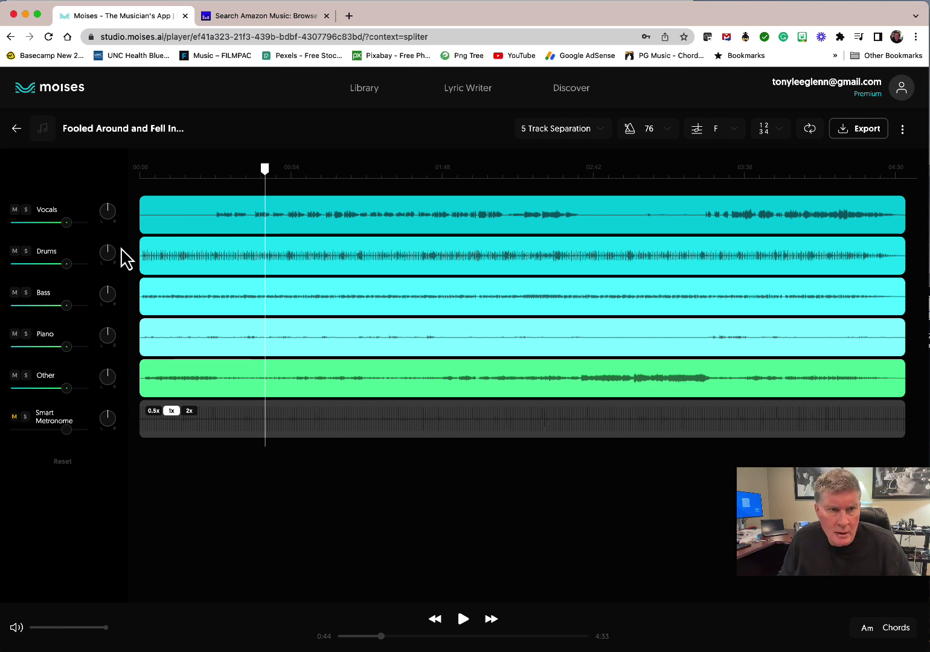
{"action": "left_click", "coordinate": [15, 252]}
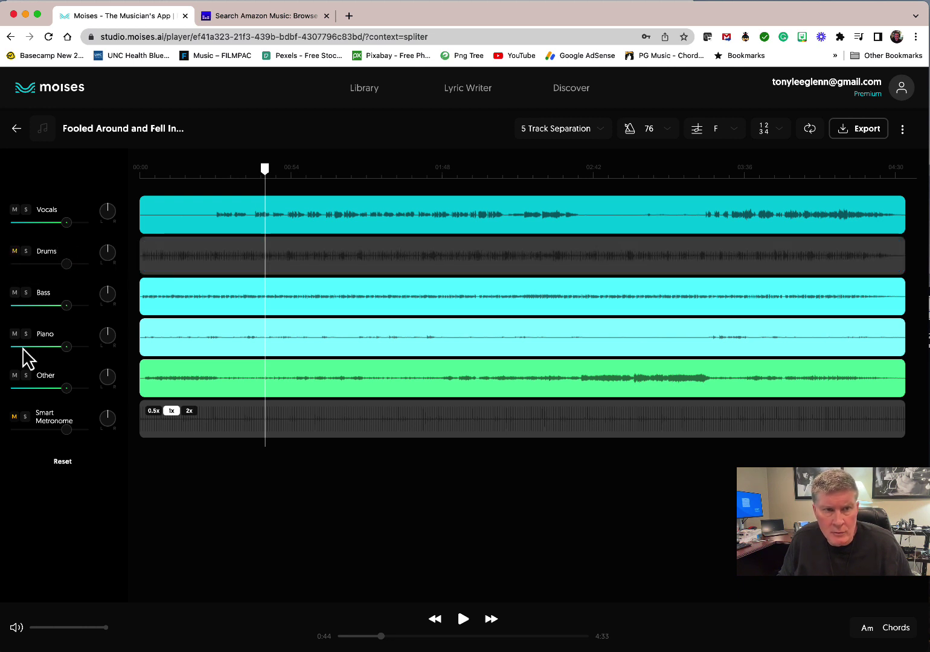
{"action": "left_click", "coordinate": [14, 417]}
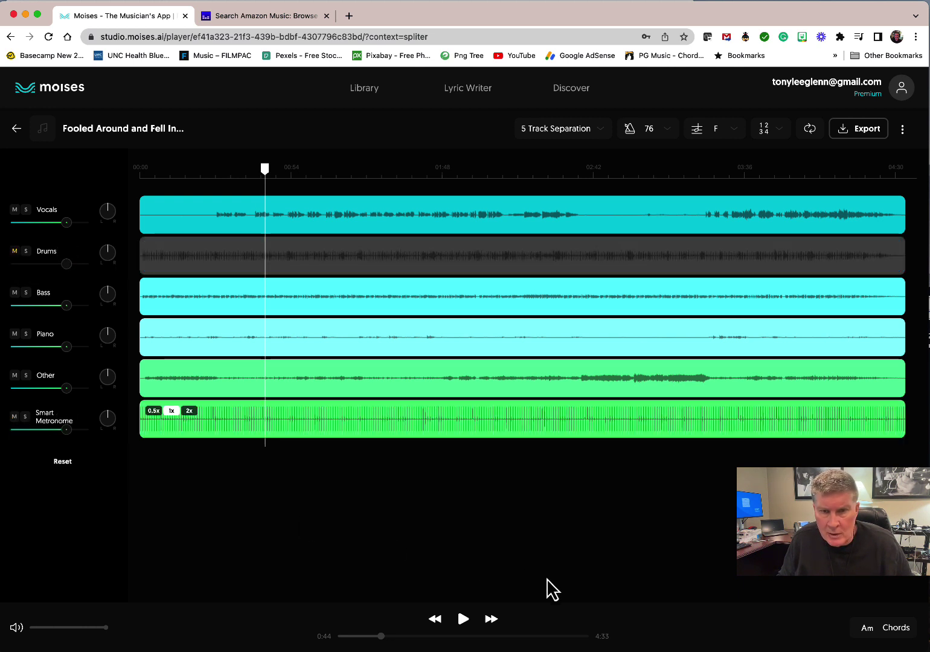
{"action": "left_click", "coordinate": [464, 622]}
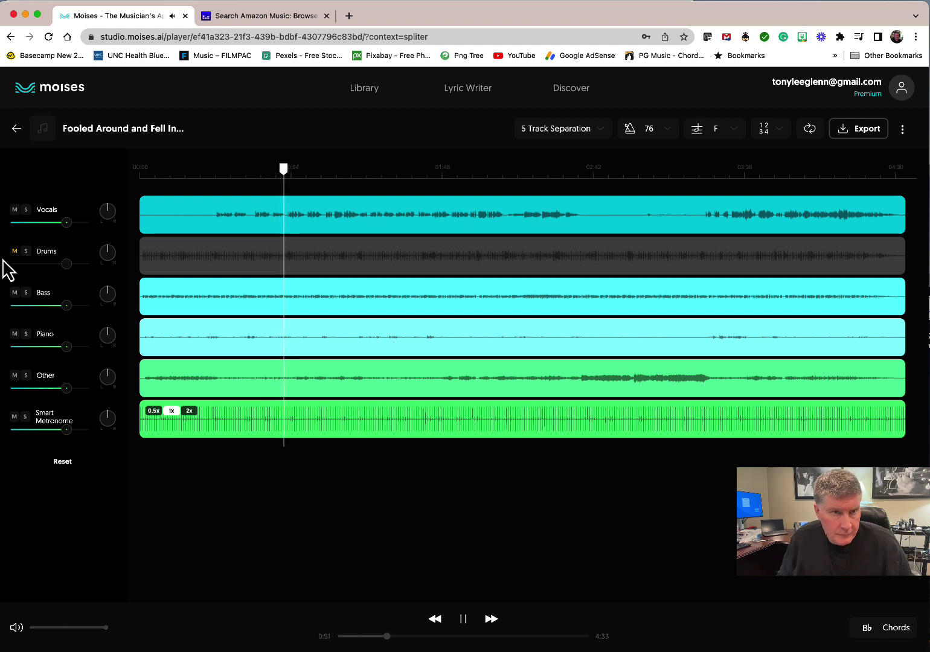
{"action": "left_click", "coordinate": [464, 620]}
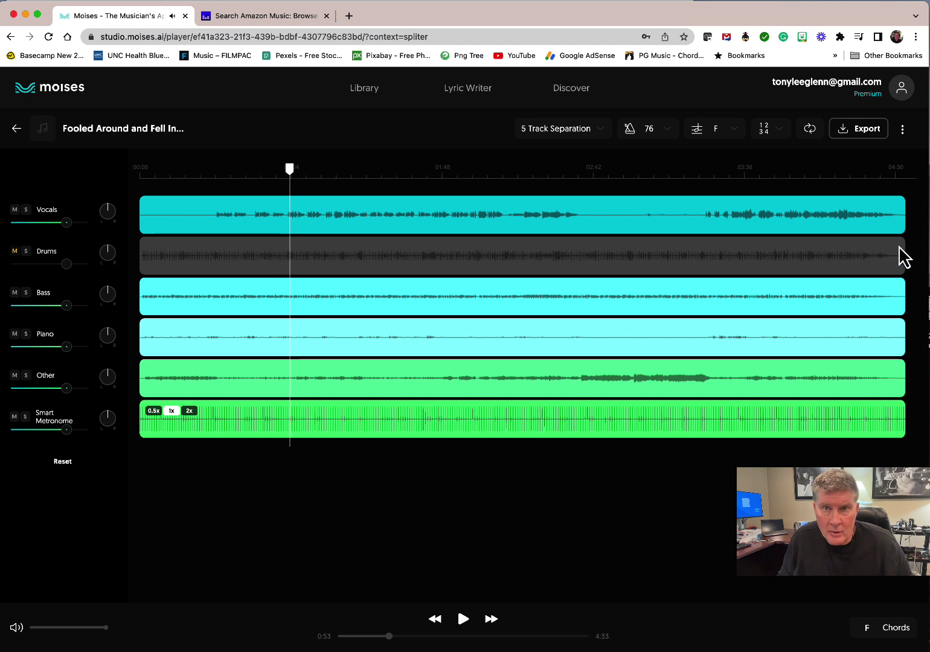
Transpose the song down two semitones from F to D and play it
{"action": "left_click", "coordinate": [735, 136]}
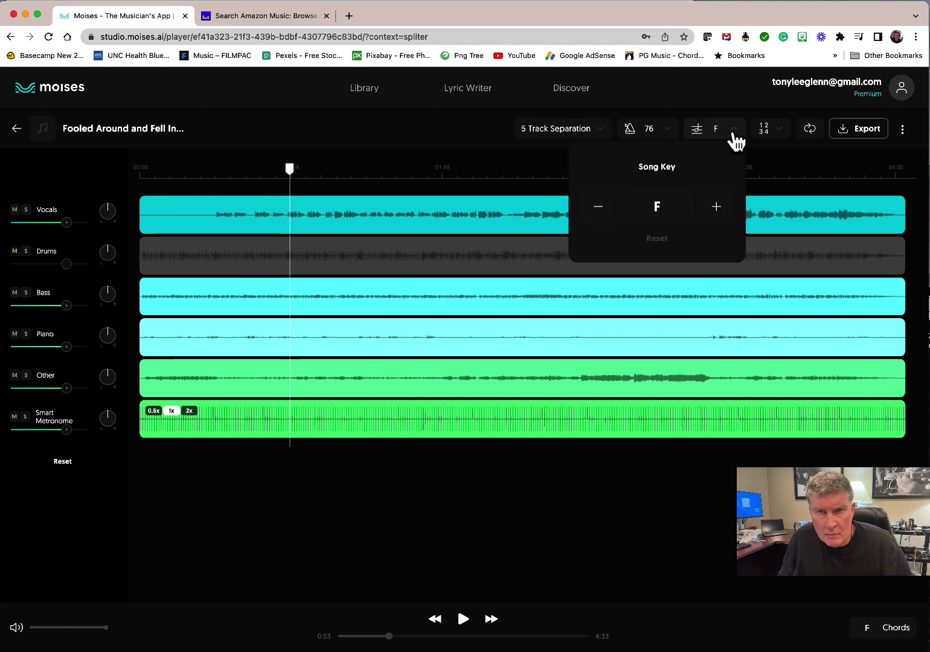
{"action": "left_click", "coordinate": [598, 209]}
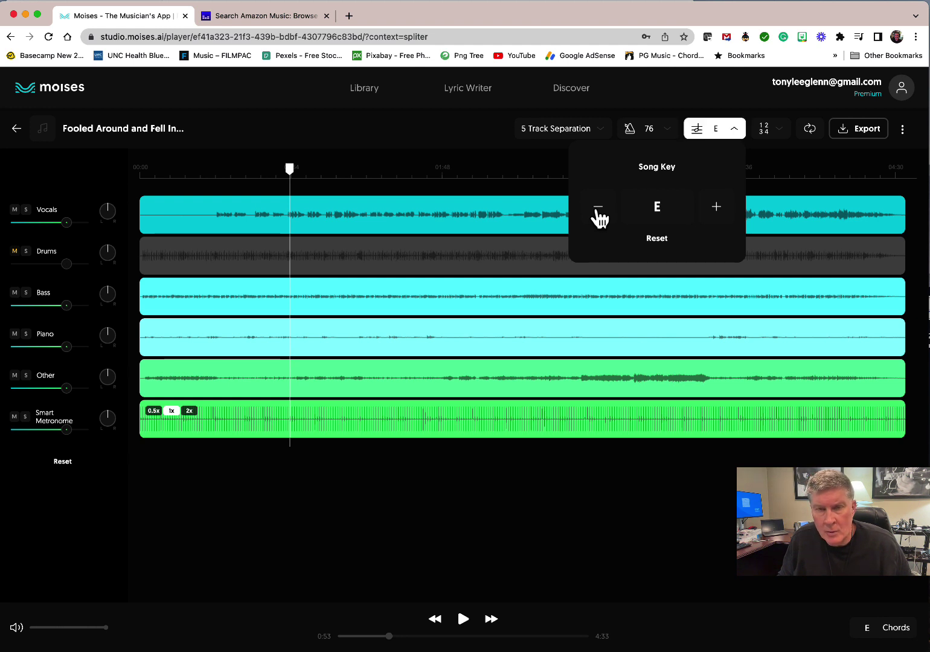
{"action": "left_click", "coordinate": [598, 208]}
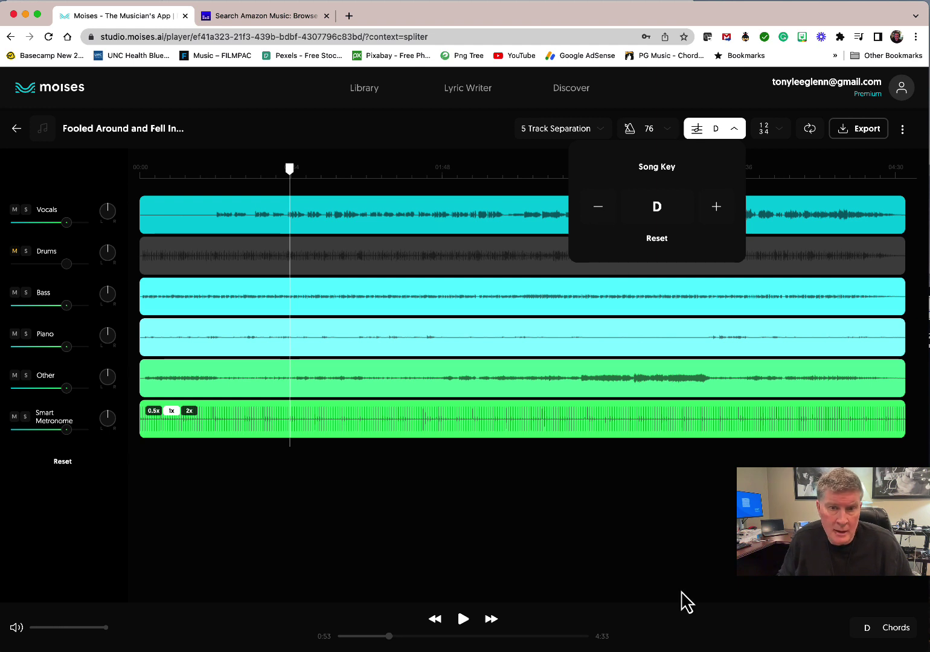
{"action": "left_click", "coordinate": [463, 620]}
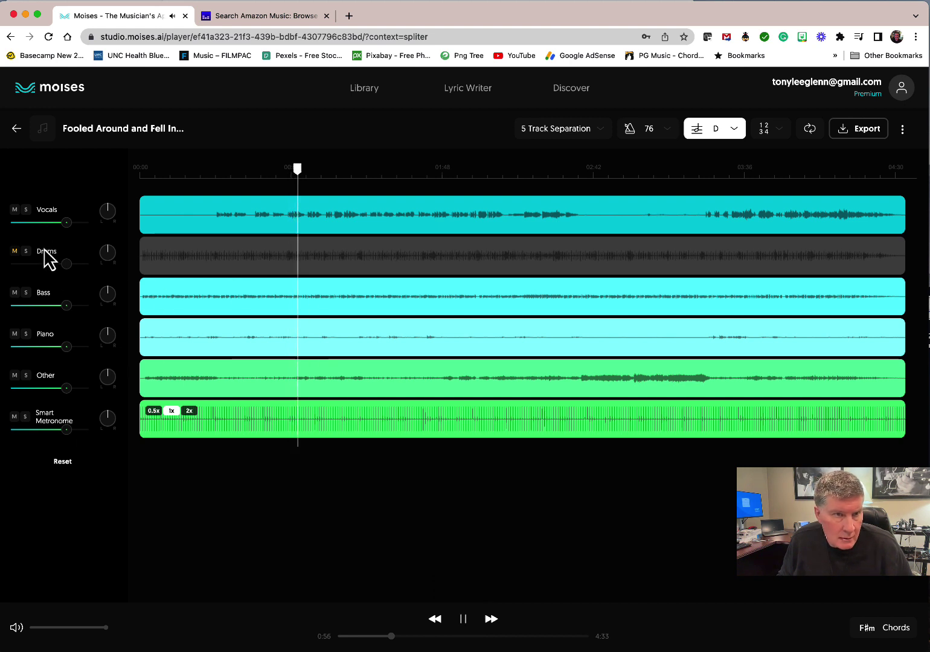
Unmute Drums, pause at 1:02, and reset the song key to F
{"action": "left_click", "coordinate": [13, 253]}
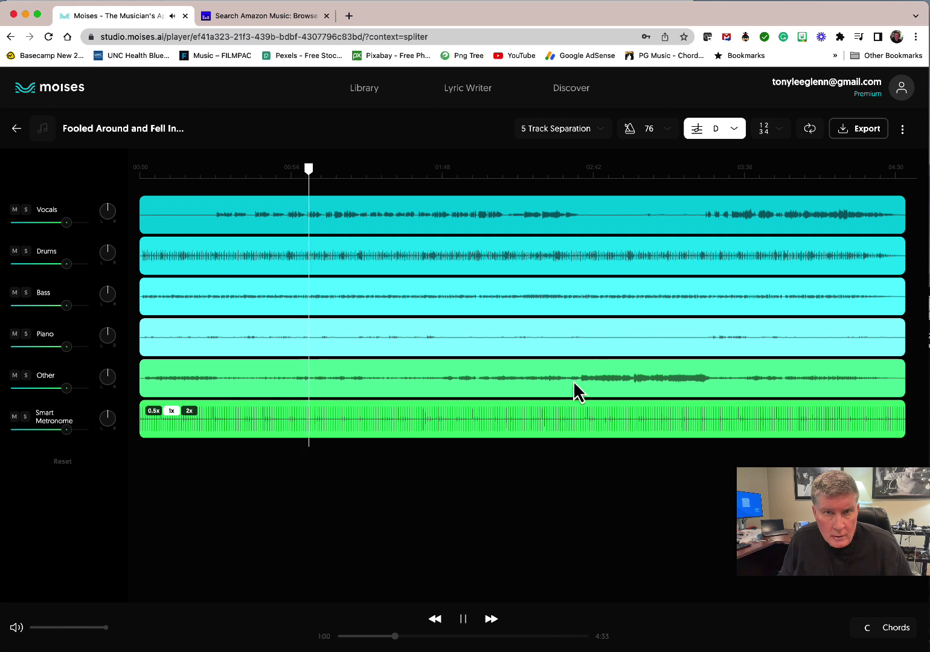
{"action": "left_click", "coordinate": [464, 627]}
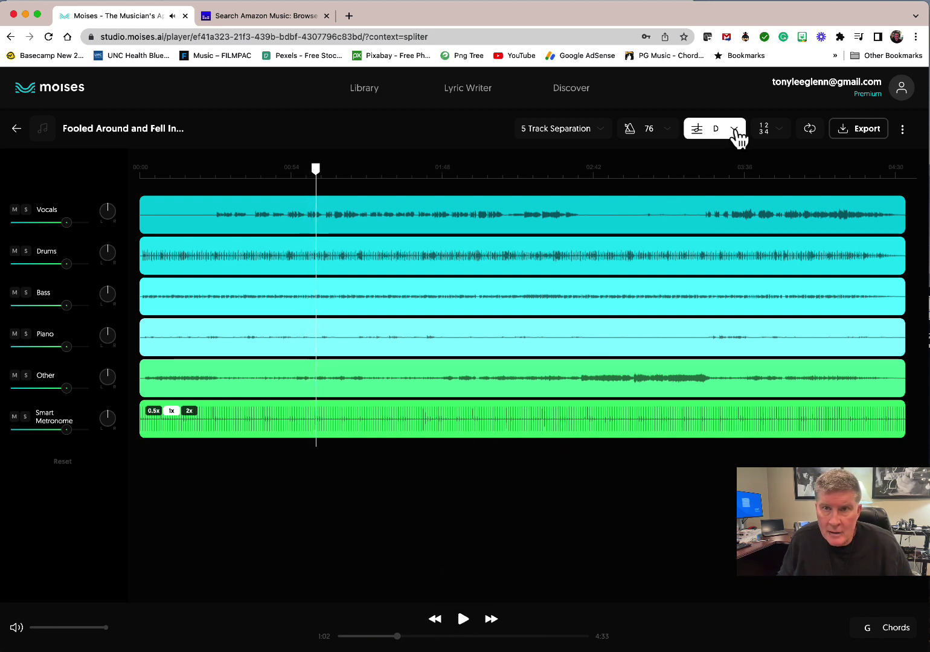
{"action": "left_click", "coordinate": [735, 129]}
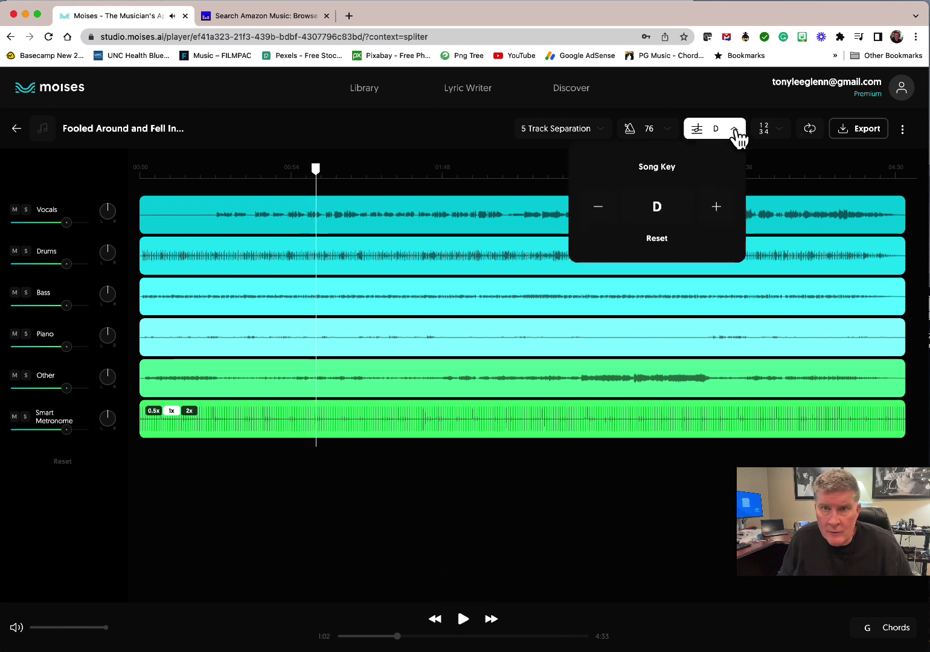
{"action": "left_click", "coordinate": [667, 248]}
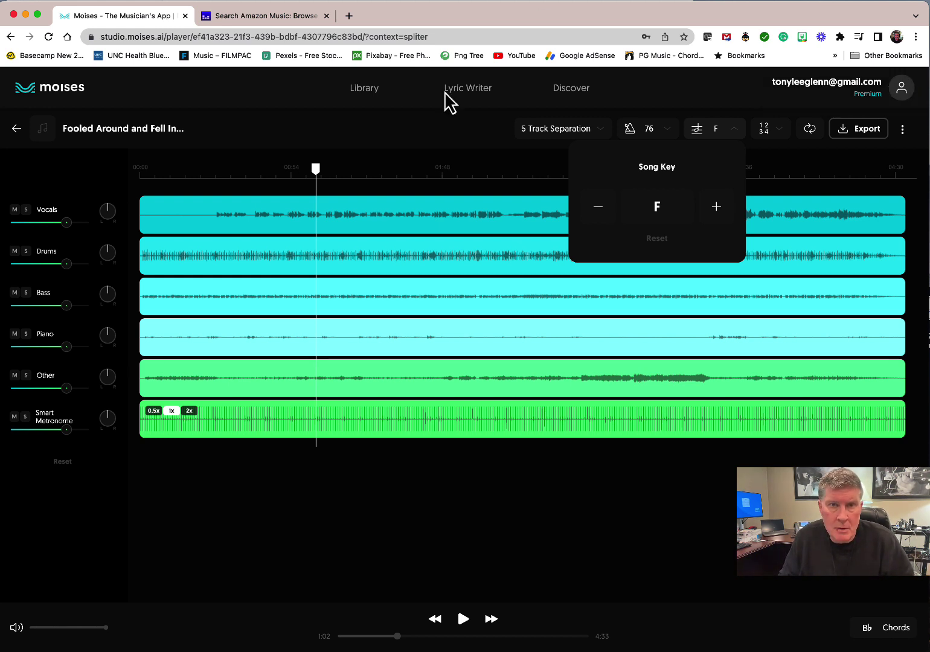
Go back to the library and scroll the All media list to Purple Rain
{"action": "left_click", "coordinate": [16, 128]}
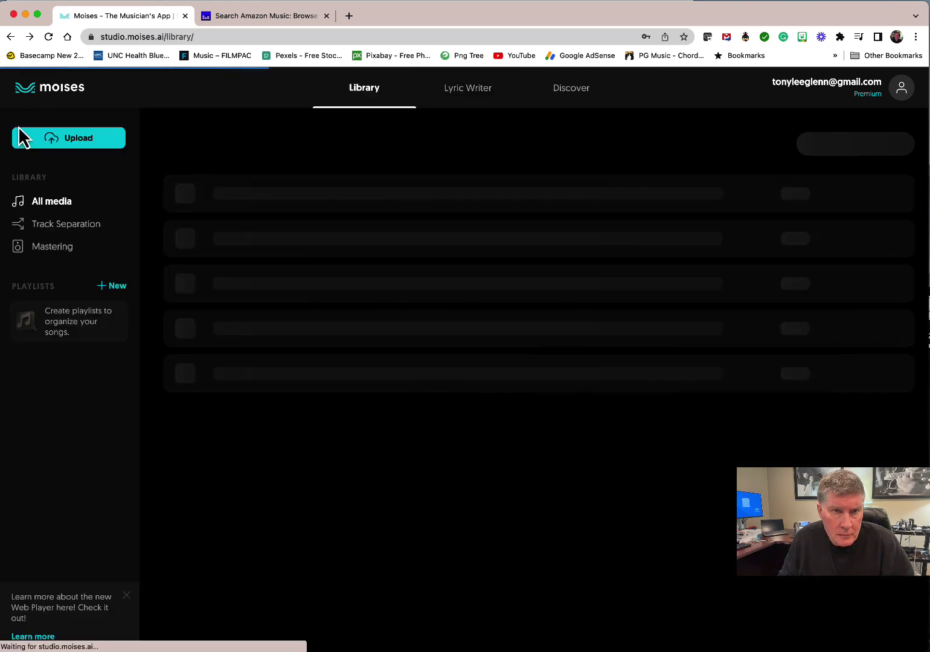
{"action": "scroll", "coordinate": [291, 457], "scroll_direction": "down", "scroll_amount": 10}
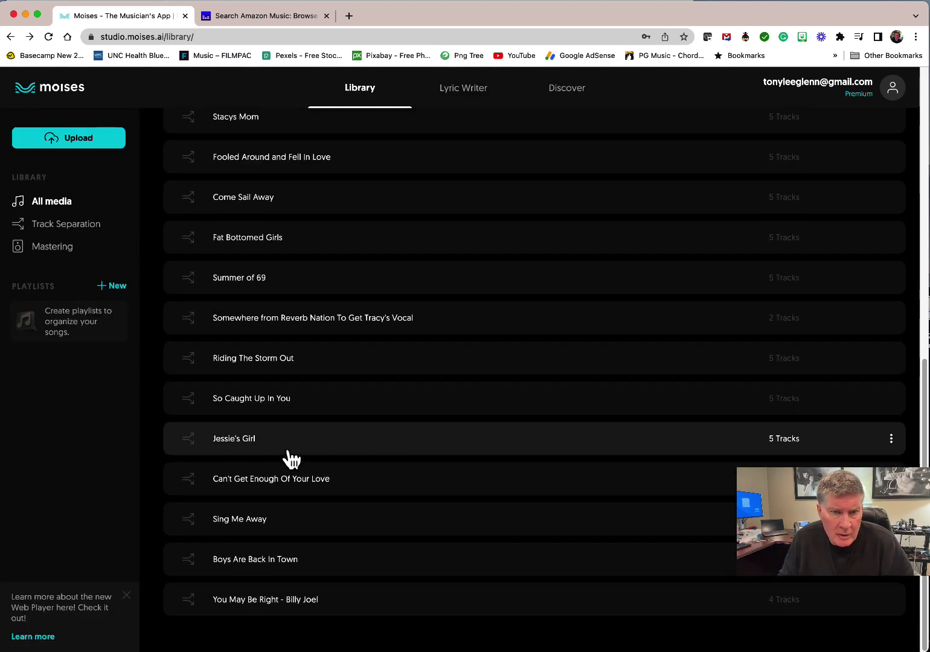
{"action": "scroll", "coordinate": [296, 456], "scroll_direction": "up", "scroll_amount": 8}
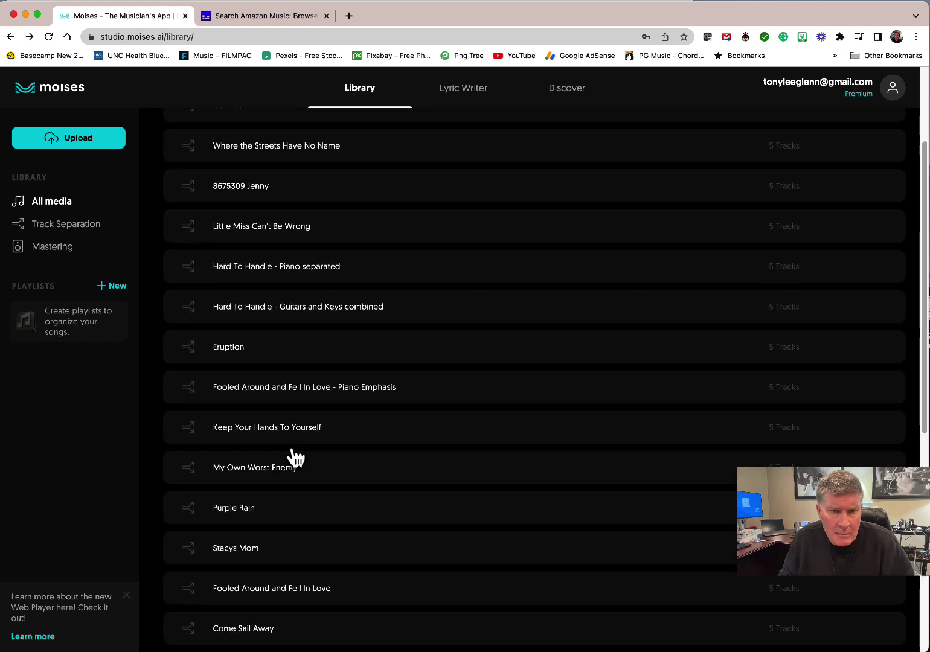
{"action": "scroll", "coordinate": [296, 457], "scroll_direction": "up", "scroll_amount": 1}
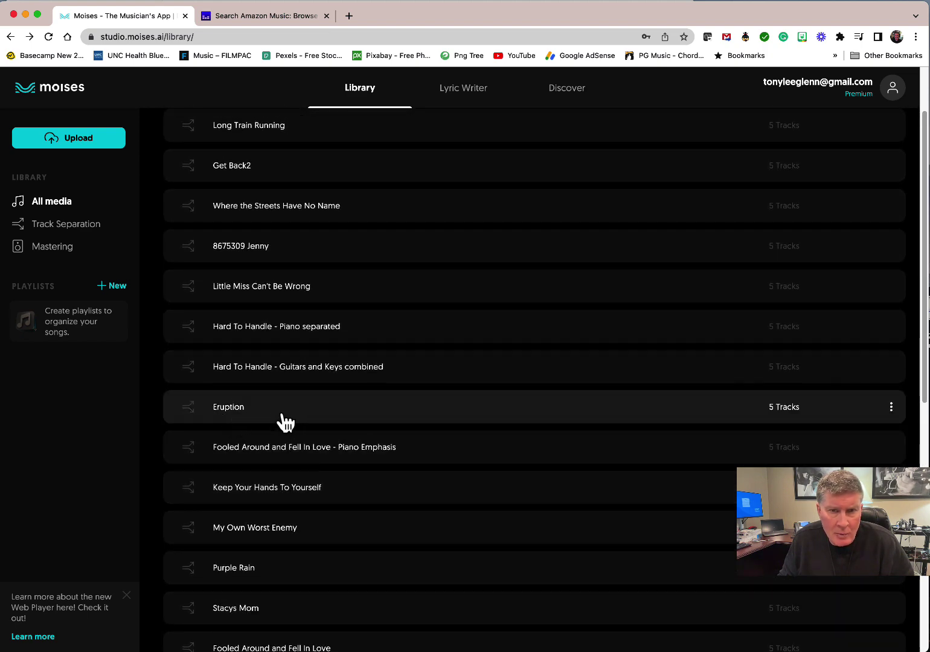
{"action": "scroll", "coordinate": [349, 530], "scroll_direction": "down", "scroll_amount": 4}
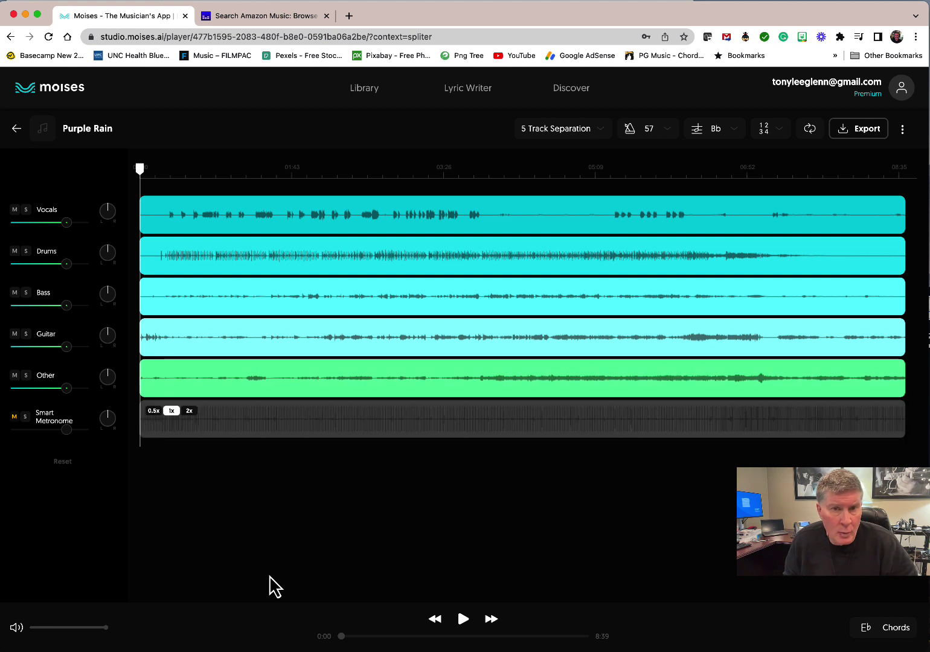
Play Purple Rain from about 2:03, briefly soloing the Guitar stem
{"action": "left_click", "coordinate": [321, 174]}
{"action": "key", "text": "space"}
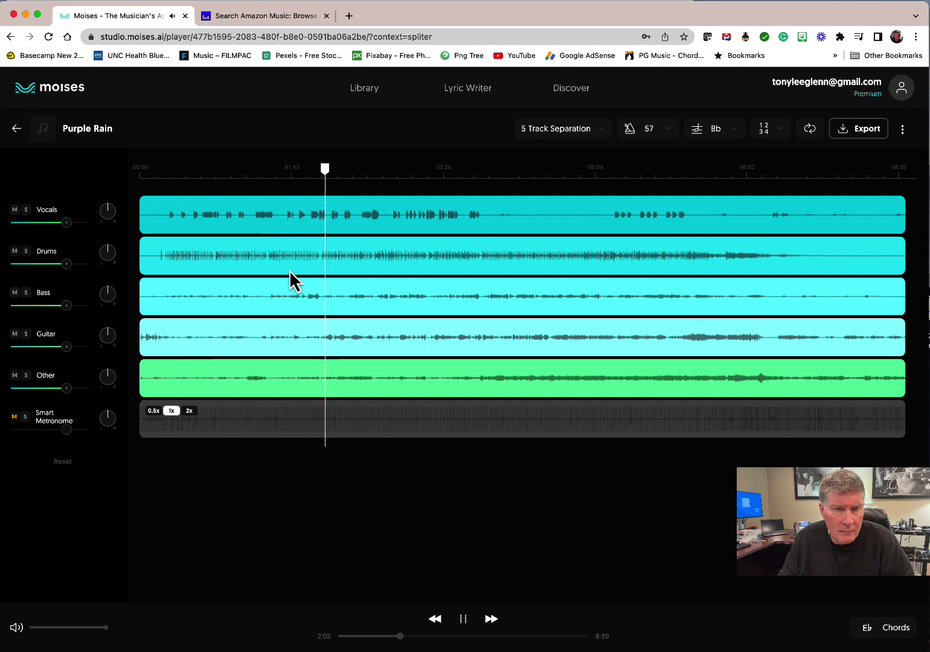
{"action": "left_click", "coordinate": [26, 335]}
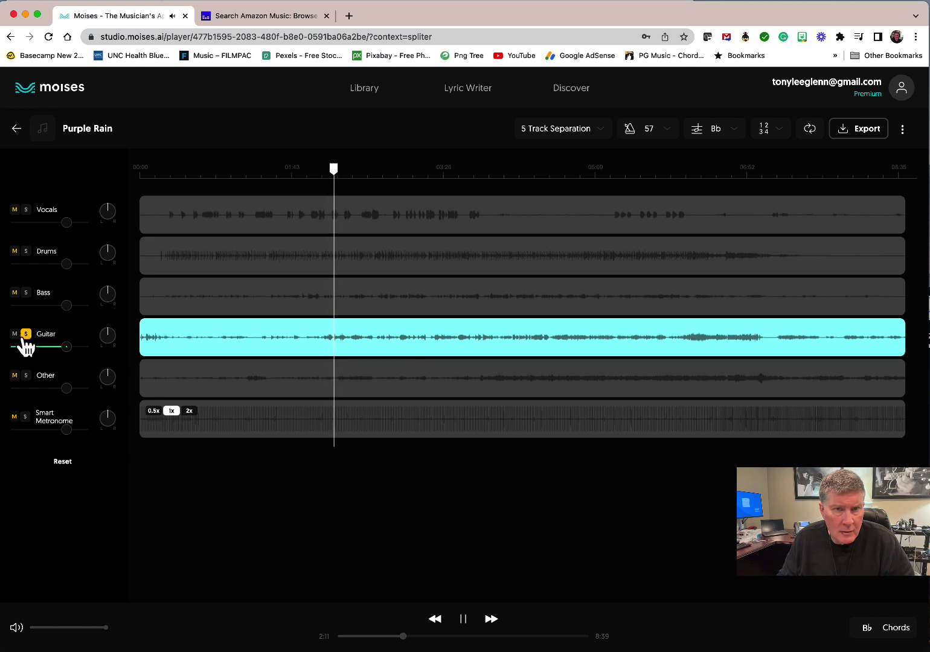
{"action": "left_click", "coordinate": [26, 336]}
Mute Vocals, keep the other four stems playing, and pause at 2:24
{"action": "left_click", "coordinate": [15, 251]}
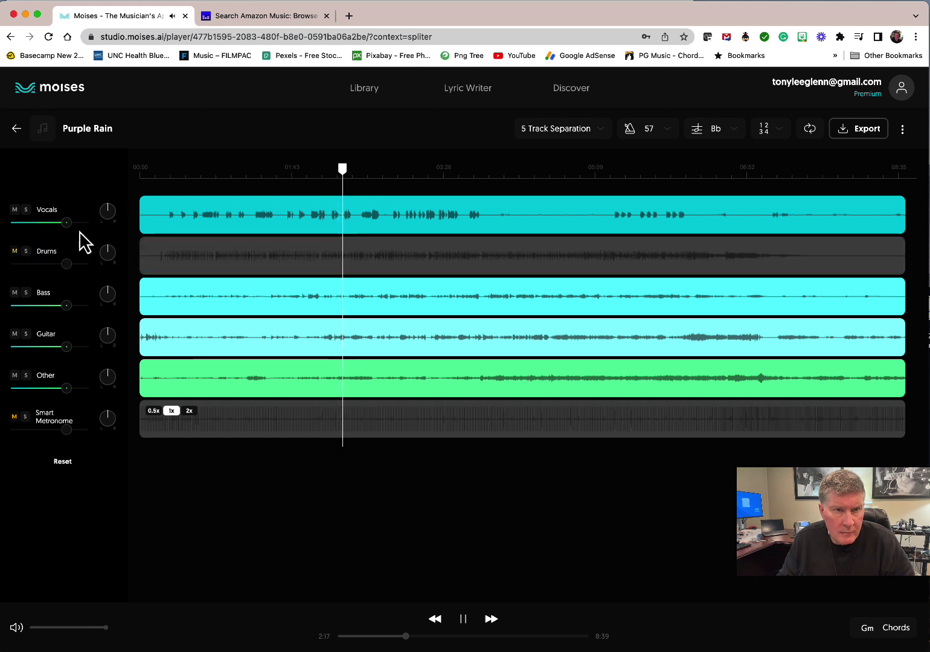
{"action": "left_click", "coordinate": [15, 210]}
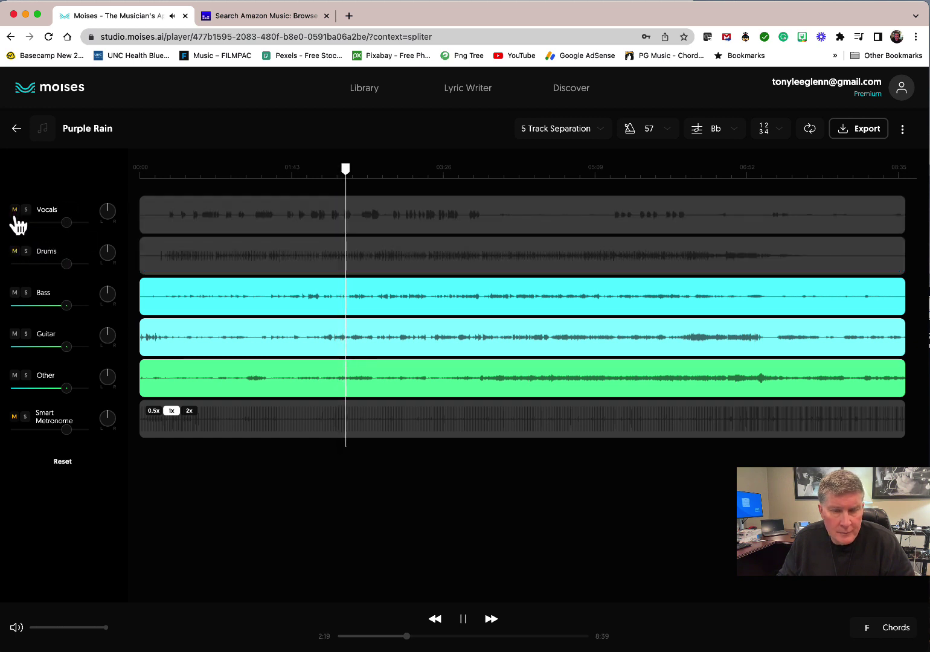
{"action": "left_click", "coordinate": [15, 251]}
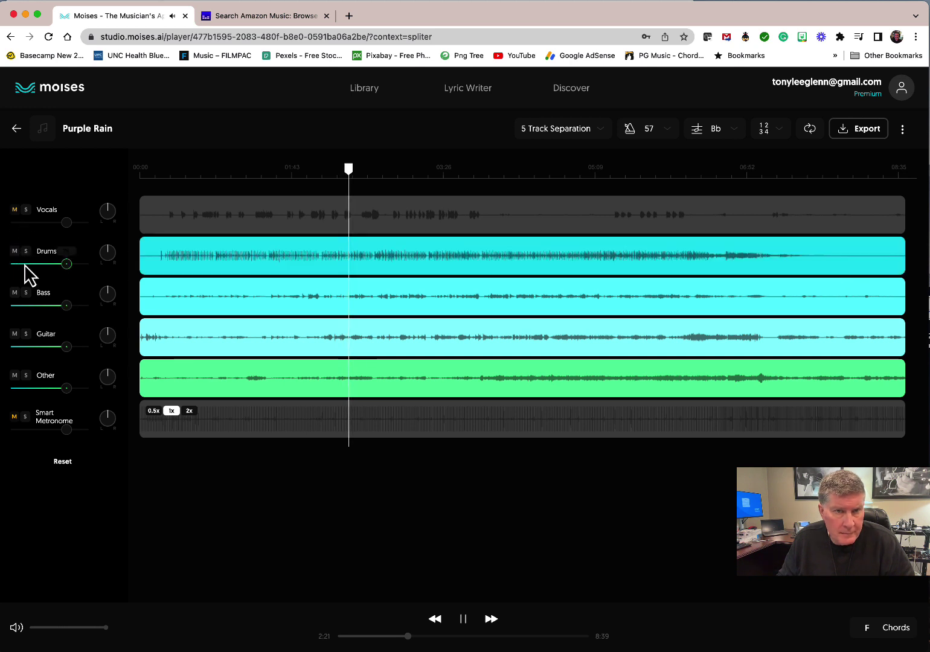
{"action": "left_click", "coordinate": [463, 621]}
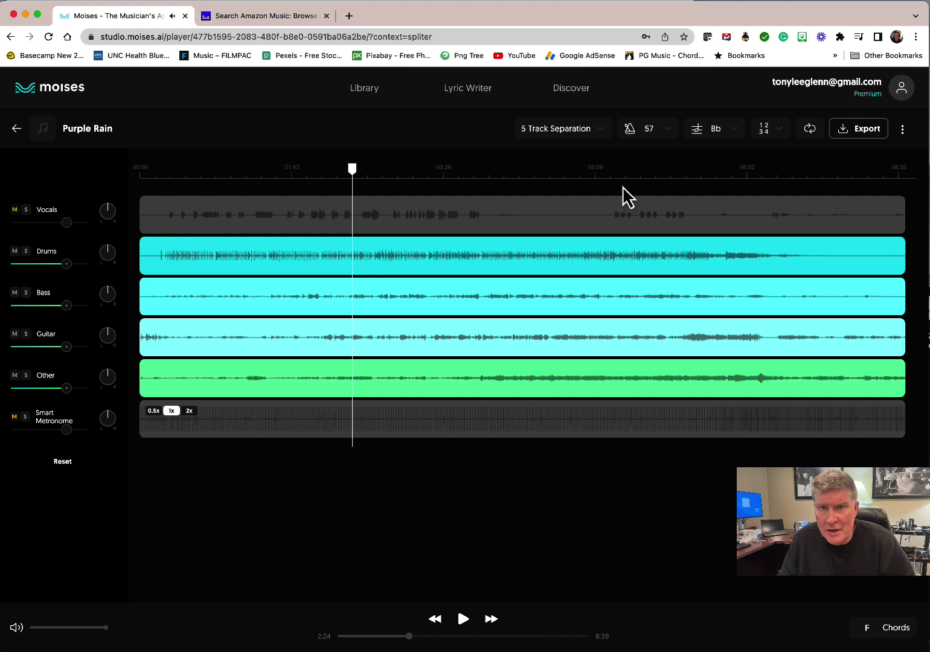